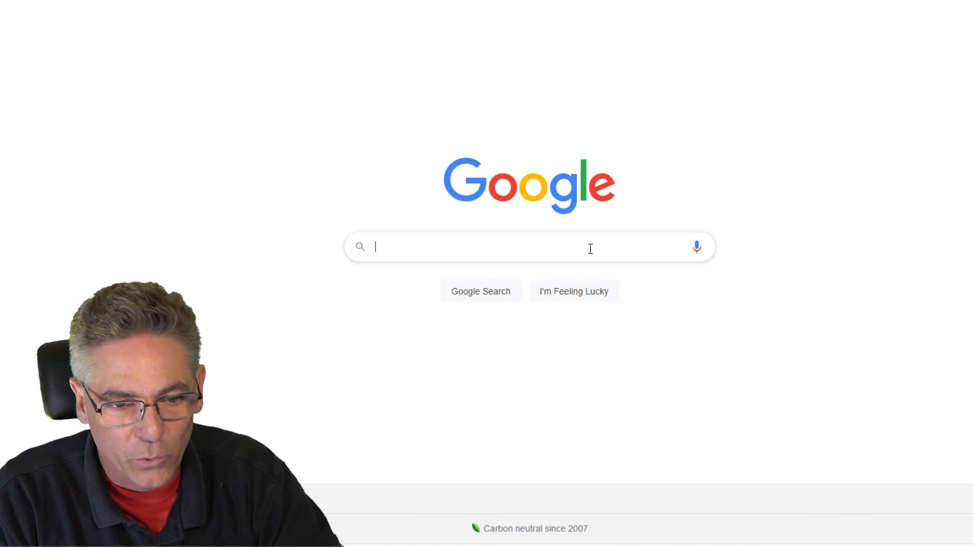
Step: Search Google for 'CountDown Adaptive Time with AUTO-RECORDING' and open the top obsproject.com result
text(Count Down Adaptive Time with AUTO-RECORDING)
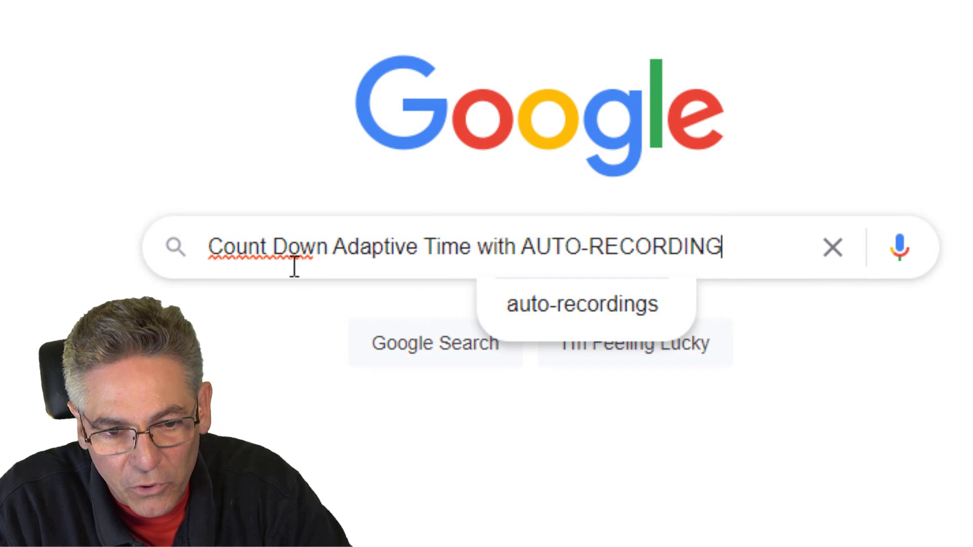
click(275, 246)
key(BackSpace)
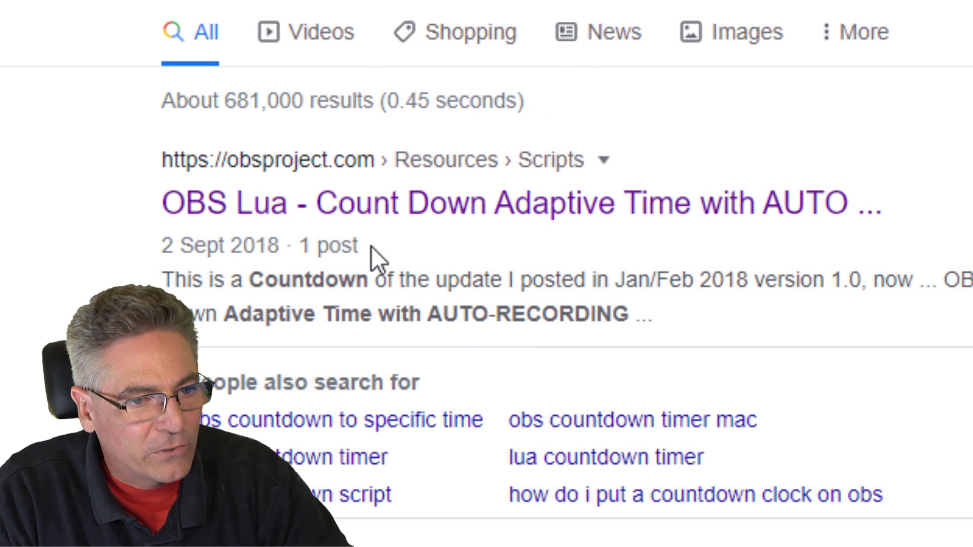
click(720, 213)
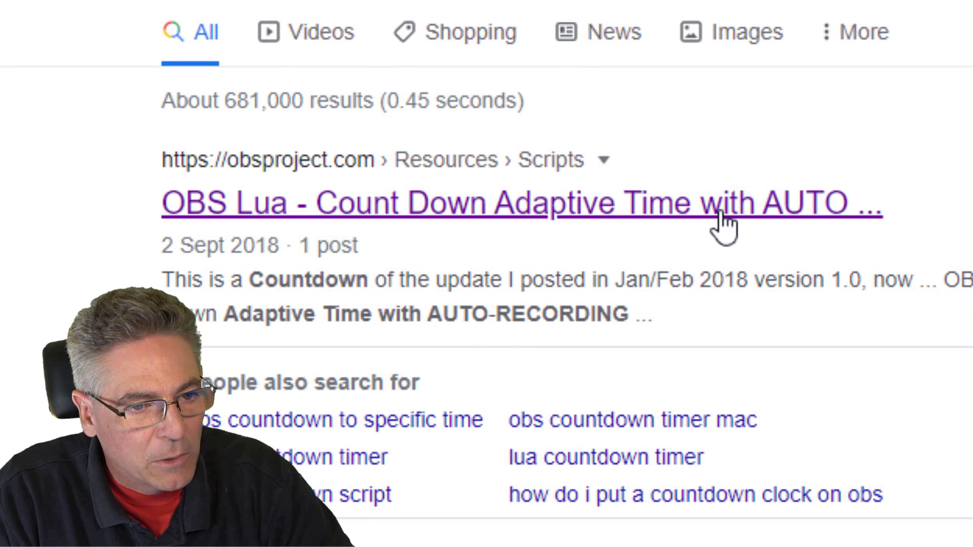
Step: Open the Count Down Adaptive Time forum page and review its download count and release history
click(508, 219)
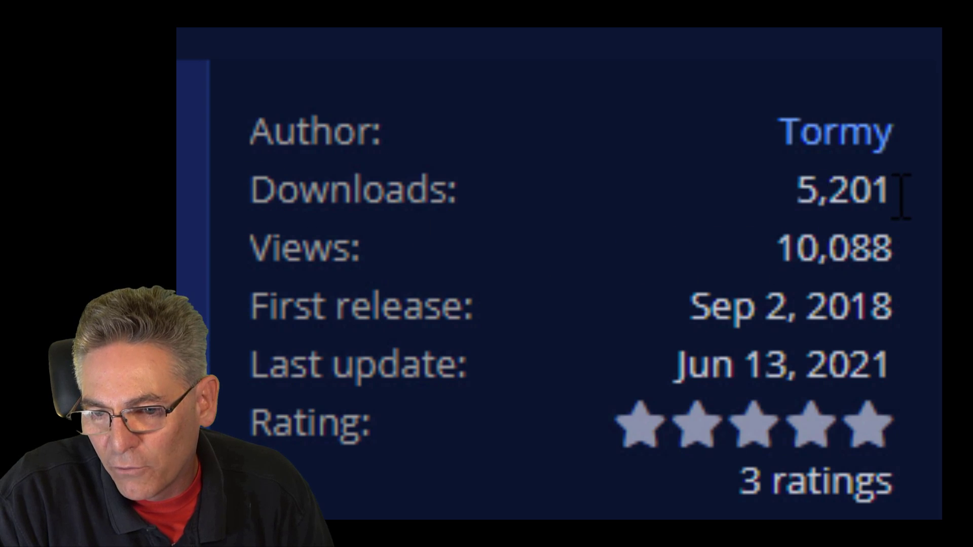
drag(901, 195, 310, 189)
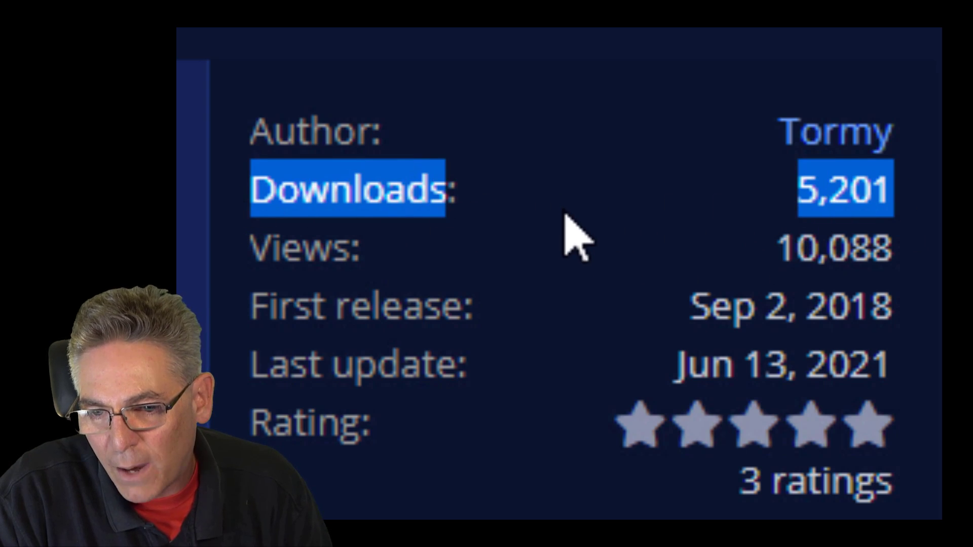
click(575, 235)
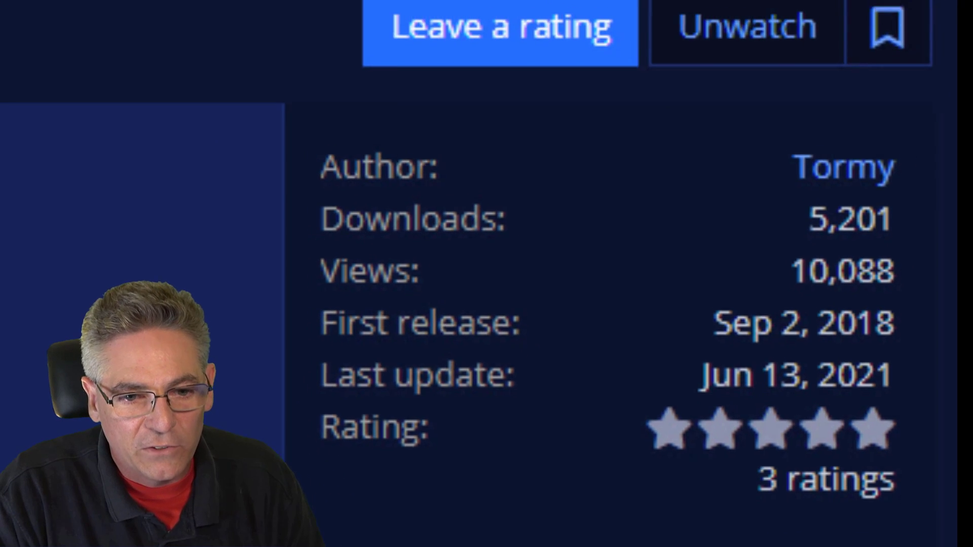
click(120, 249)
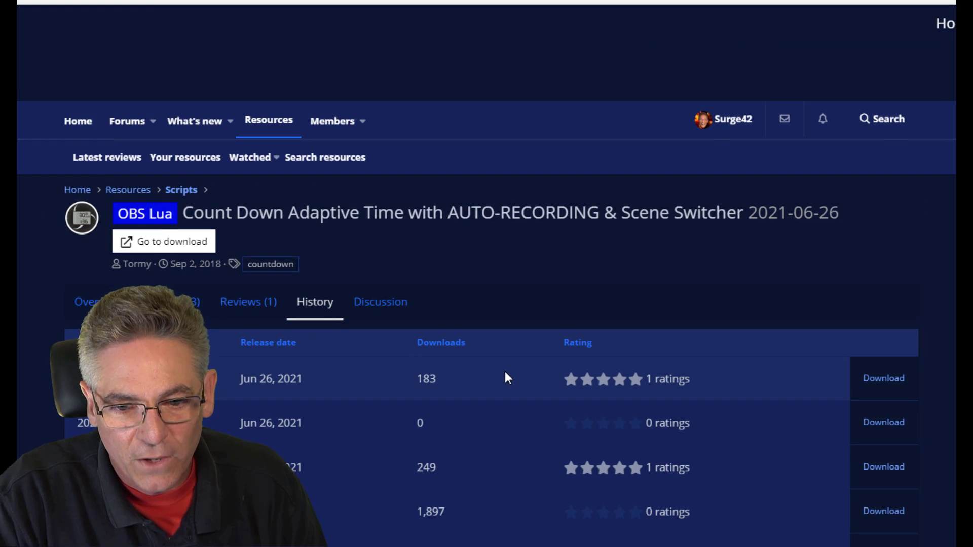
scroll(507, 377, down, 3)
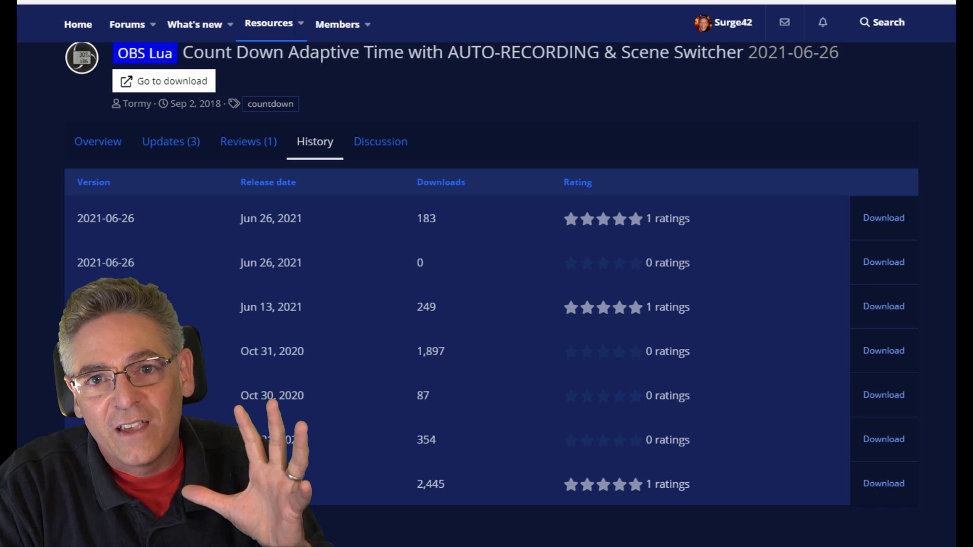
scroll(915, 421, up, 3)
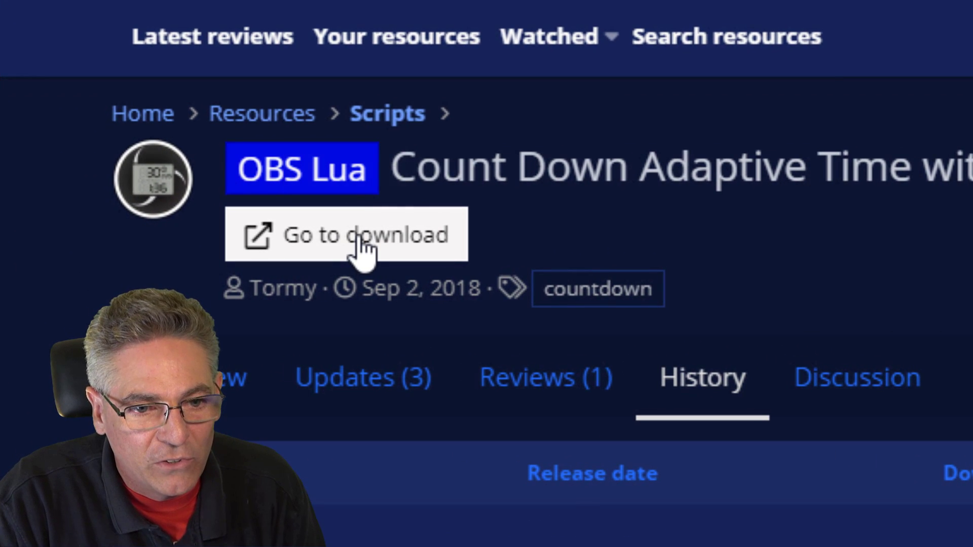
Step: Download the script zip, extract it with 7-Zip, and open the OBS-STUDIO_Countdown-main folder
click(366, 248)
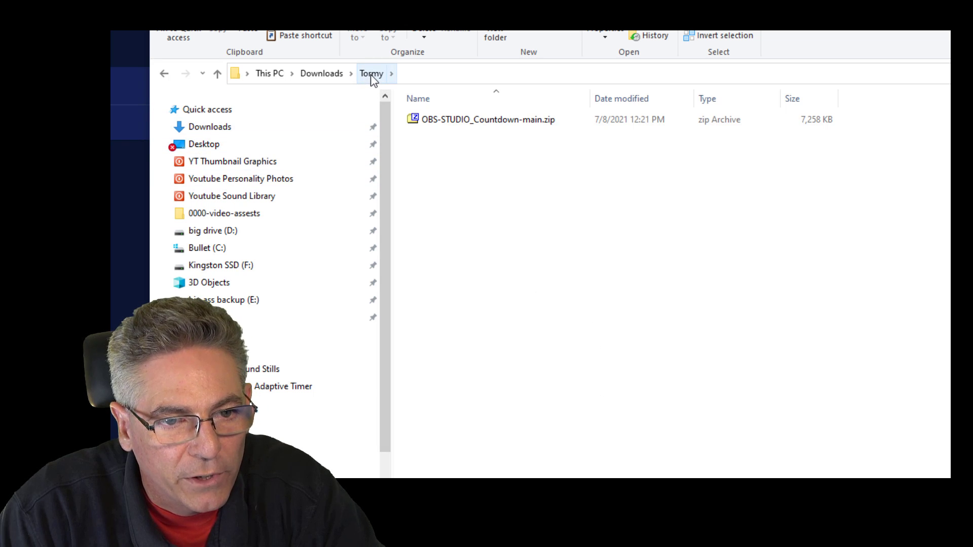
right_click(440, 124)
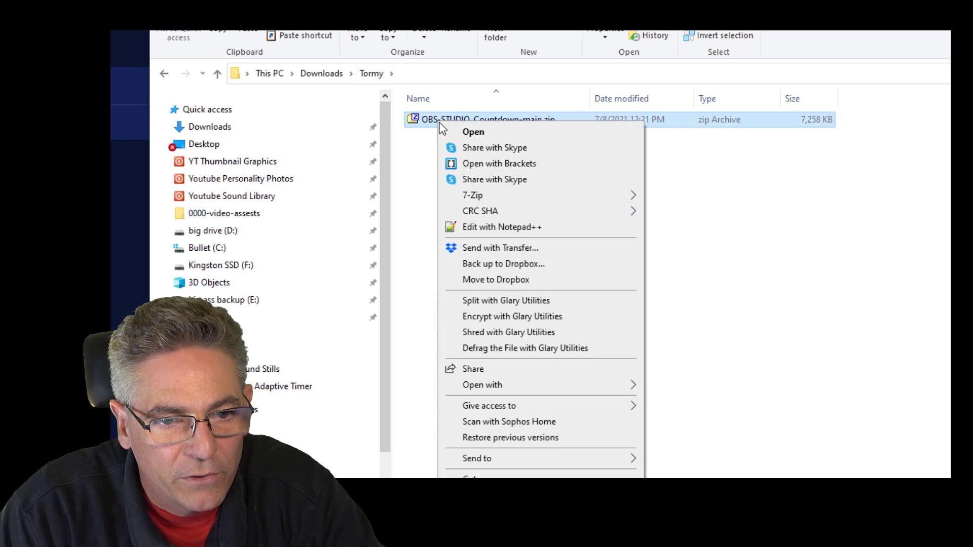
mouse_move(495, 195)
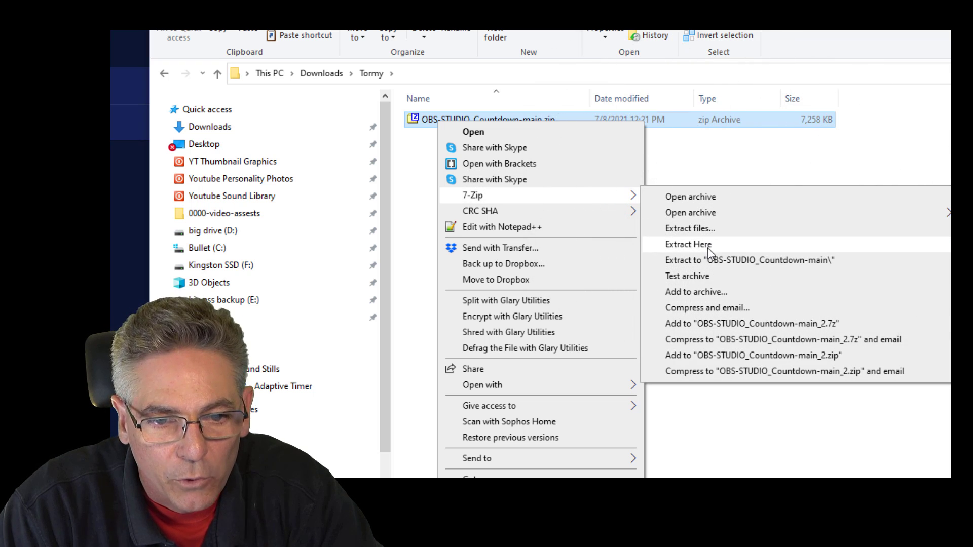
click(708, 247)
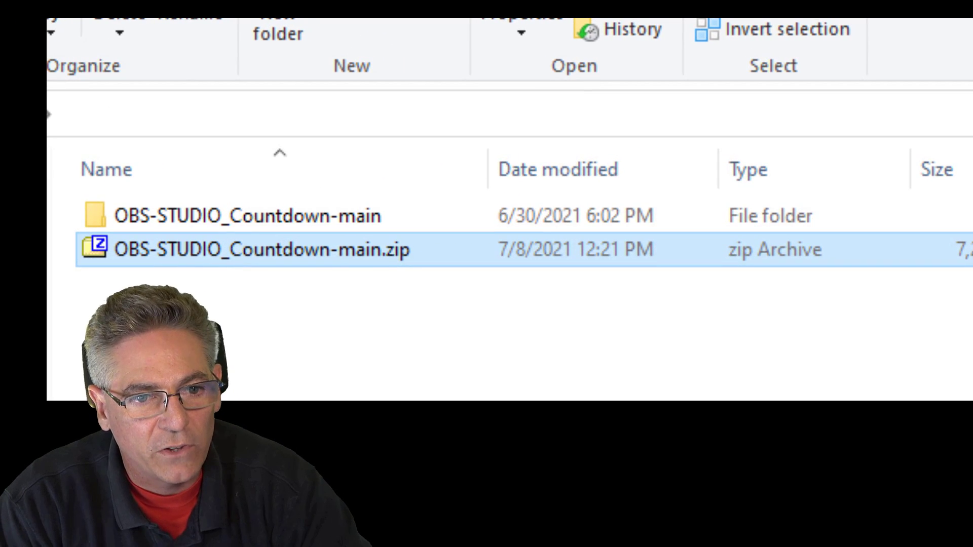
double_click(290, 209)
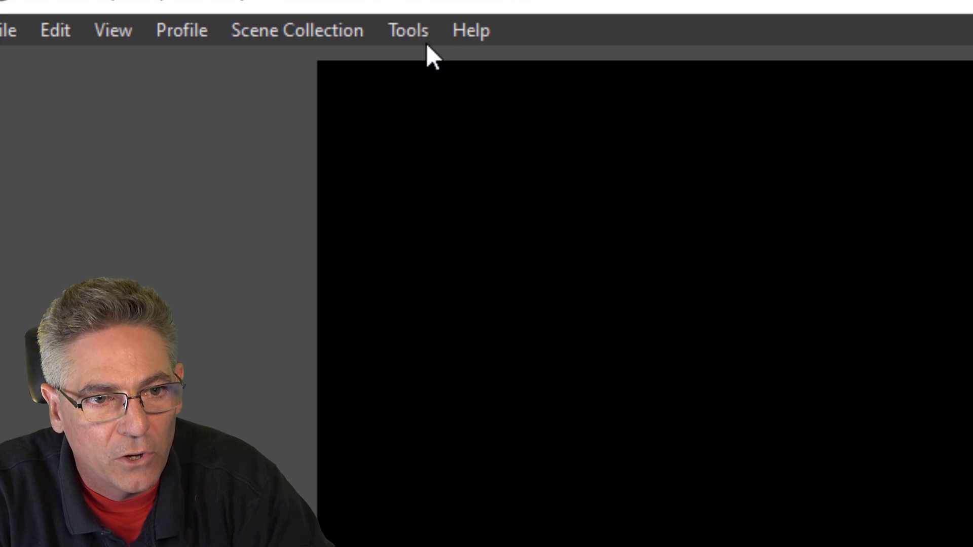
Step: Open the OBS Scripts manager from Tools and start adding a script, moving the file picker aside
click(418, 30)
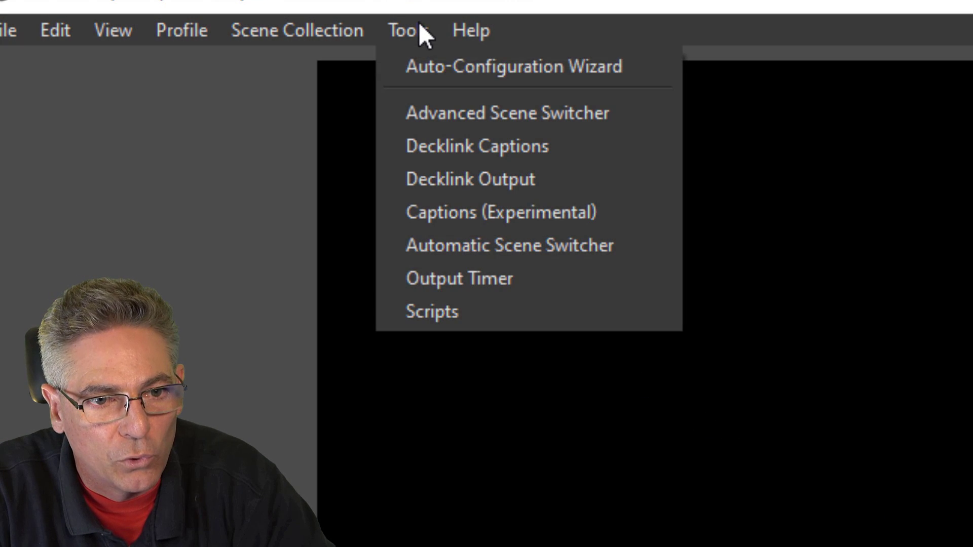
click(448, 312)
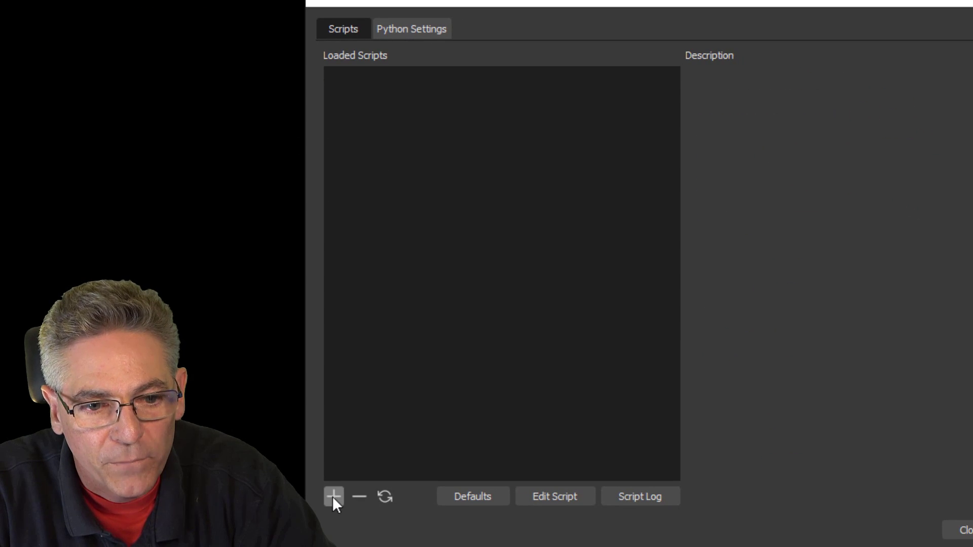
click(333, 496)
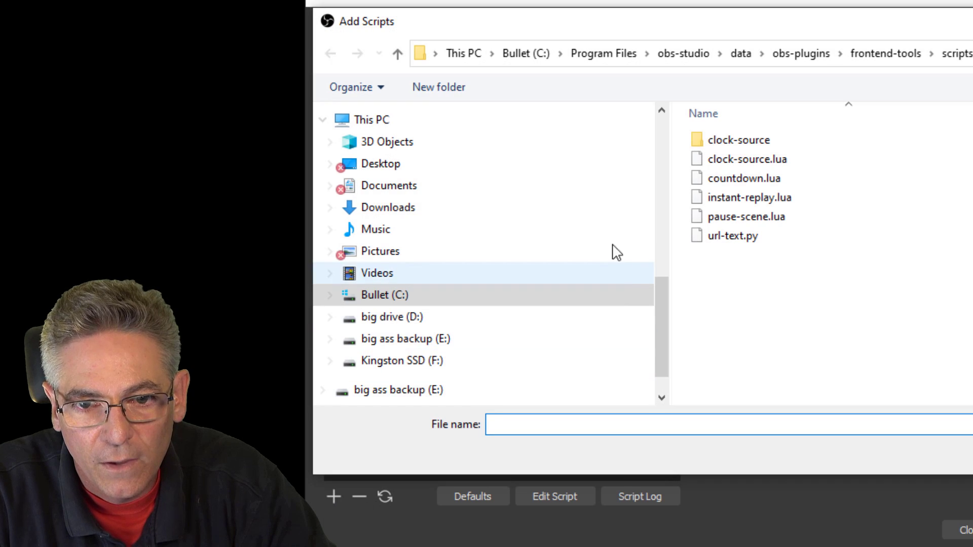
drag(941, 31, 527, 79)
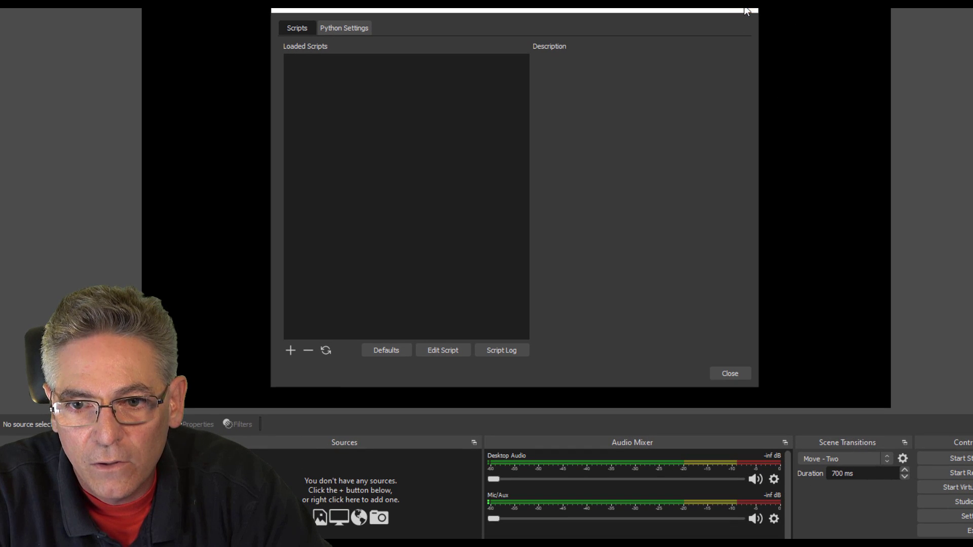
Step: Close the Scripts manager and copy TormyVanCool_OBS_AdaptiveCountDown.lua
click(746, 11)
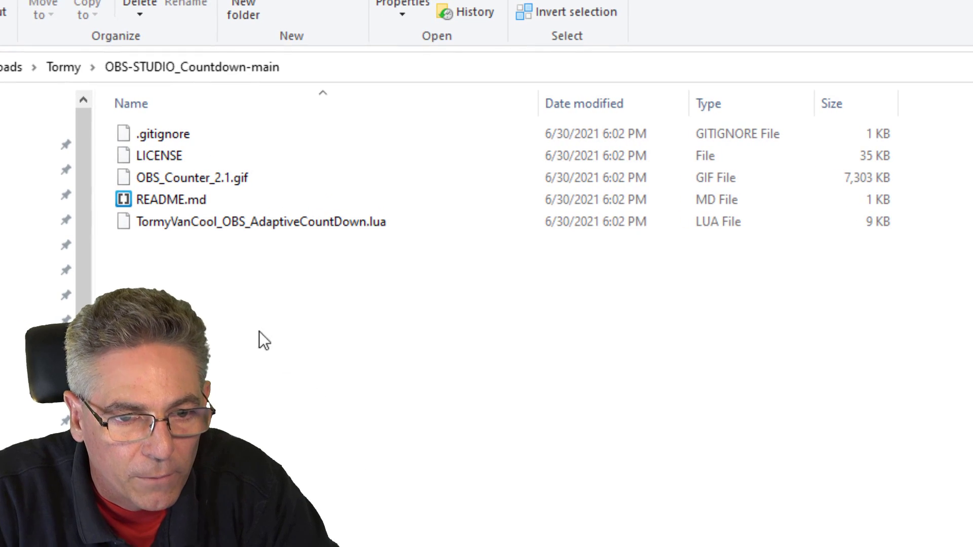
click(229, 220)
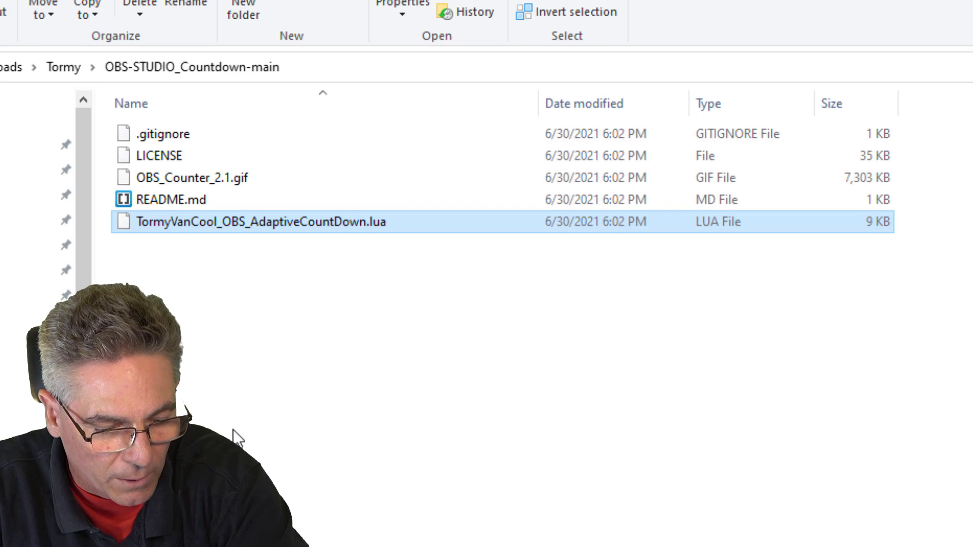
key(alt+c)
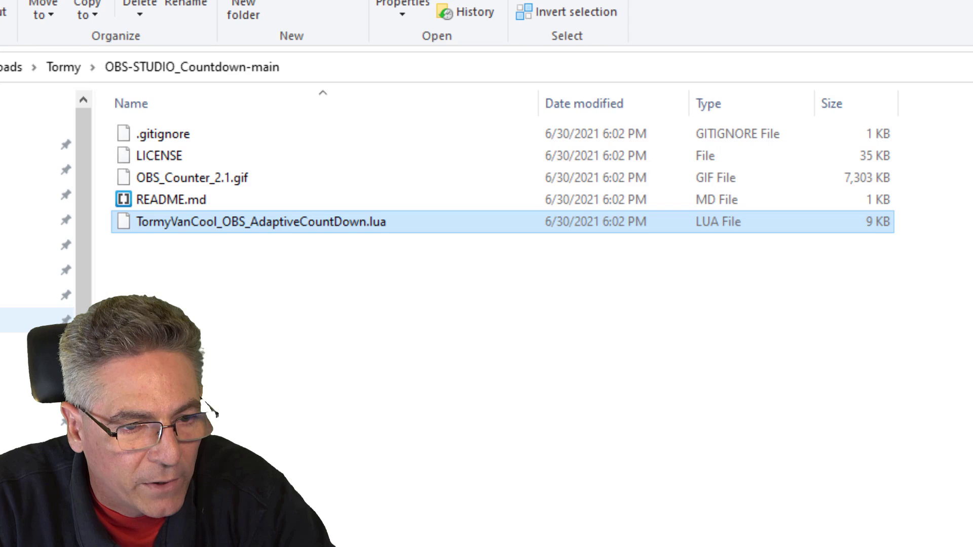
Step: Paste the script into C:\Program Files\obs-studio\data\obs-plugins\frontend-tools\scripts
click(10, 318)
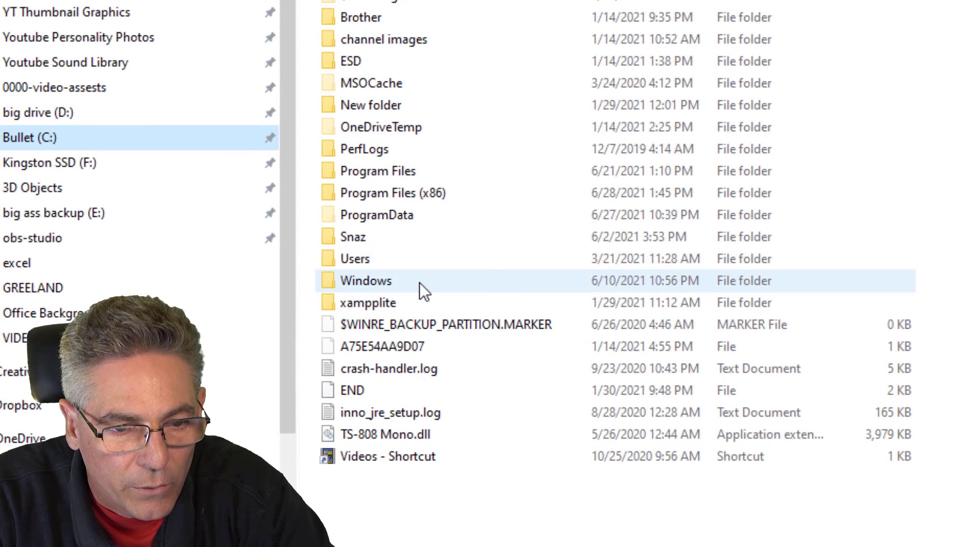
click(373, 171)
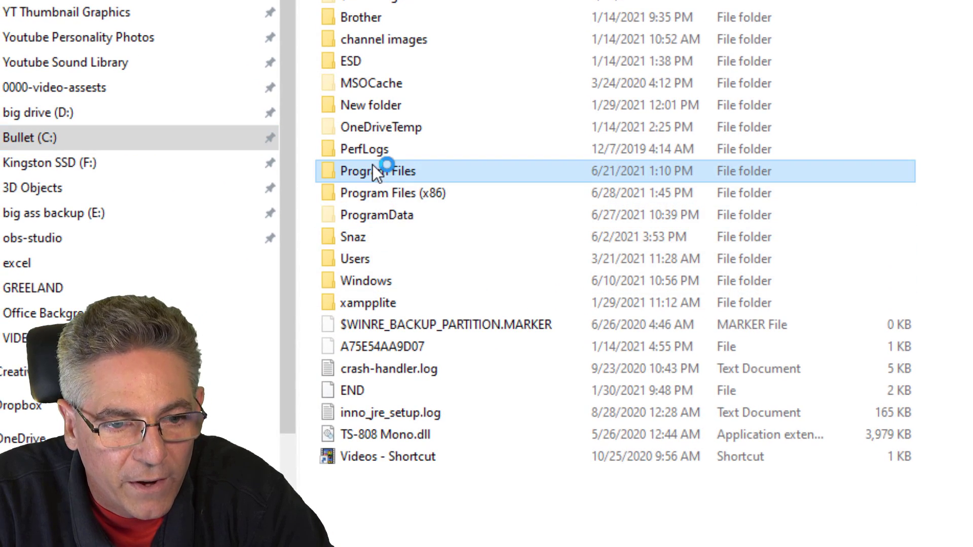
double_click(372, 167)
double_click(356, 411)
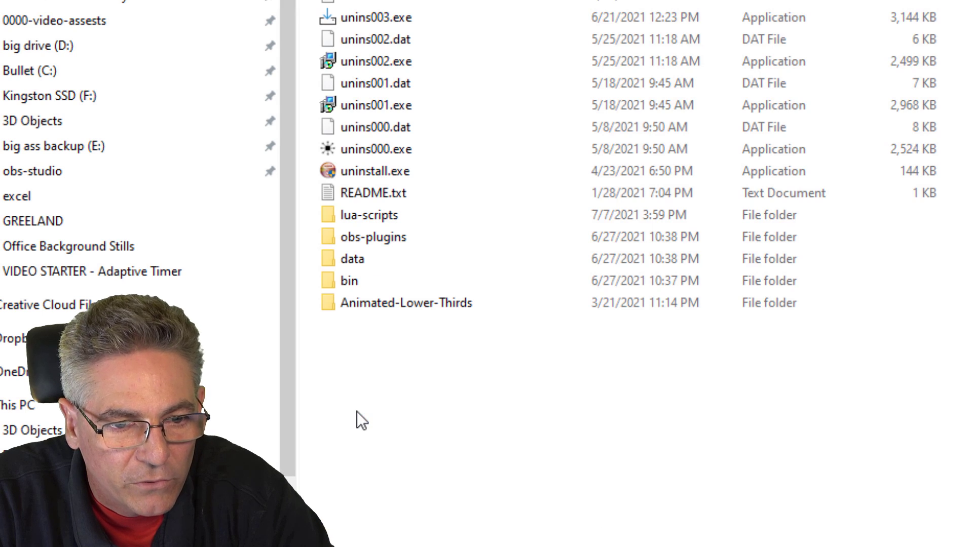
double_click(365, 542)
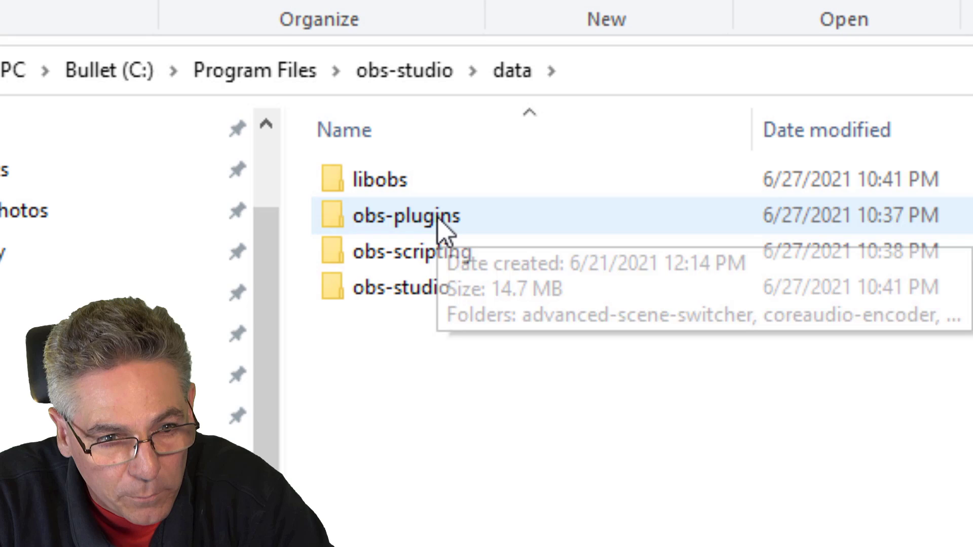
double_click(441, 224)
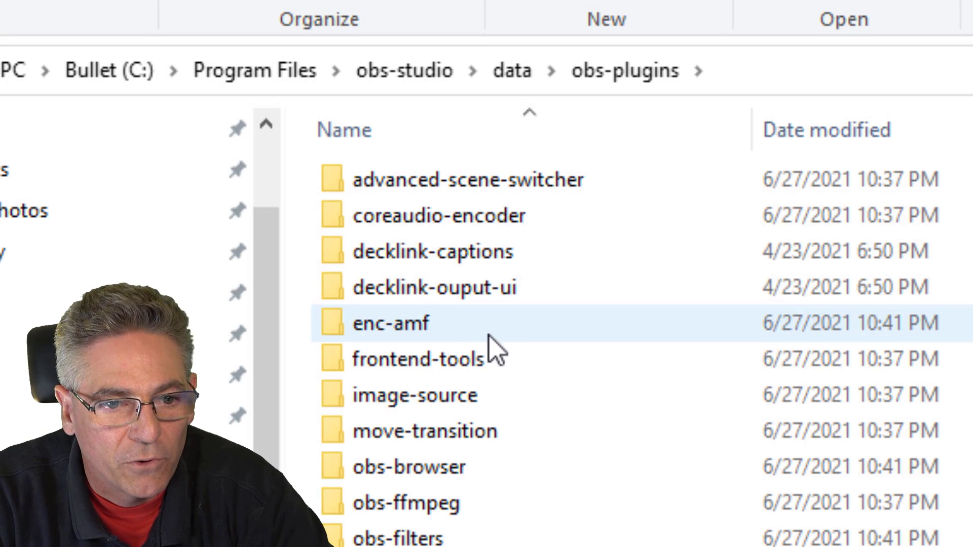
double_click(458, 358)
double_click(375, 219)
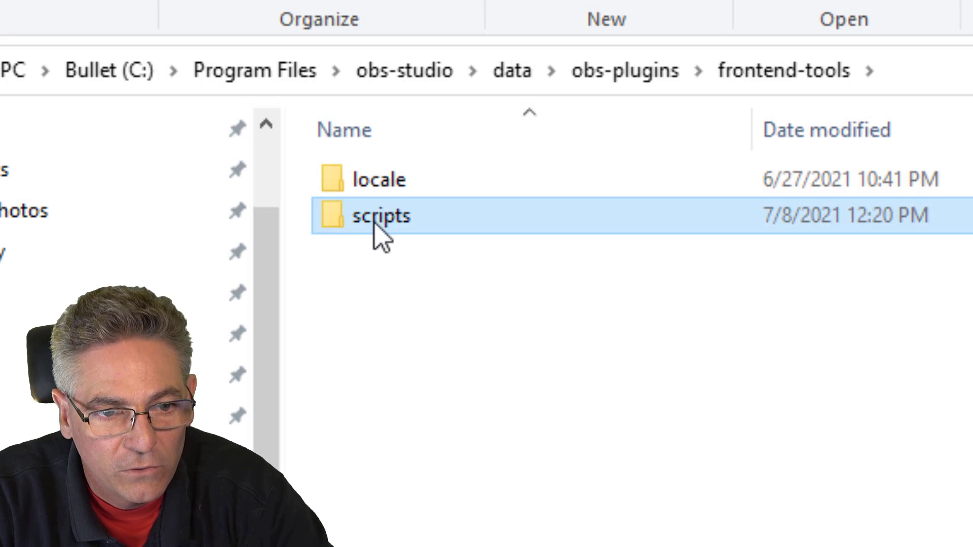
key(alt+v)
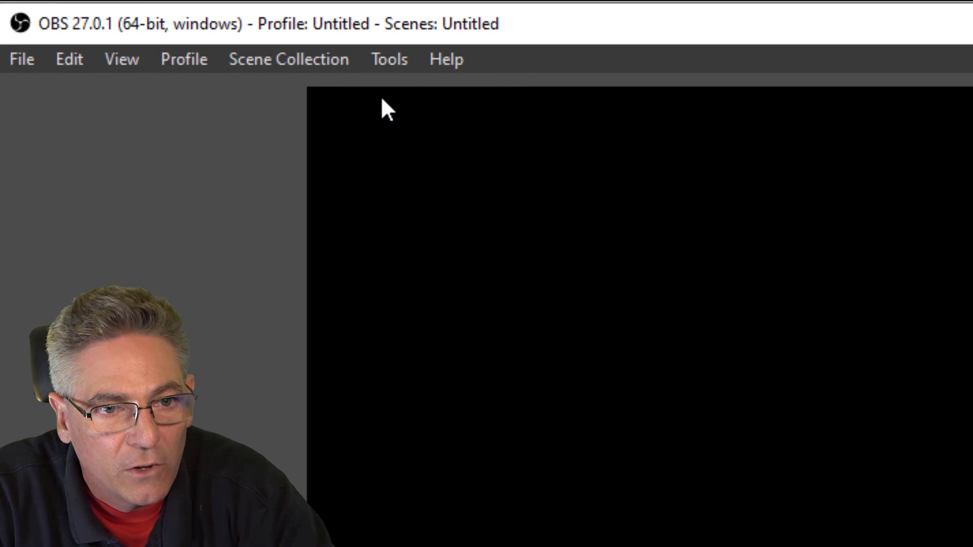
Step: Load TormyVanCool_OBS_AdaptiveCountDown.lua into OBS through Tools > Scripts
click(386, 60)
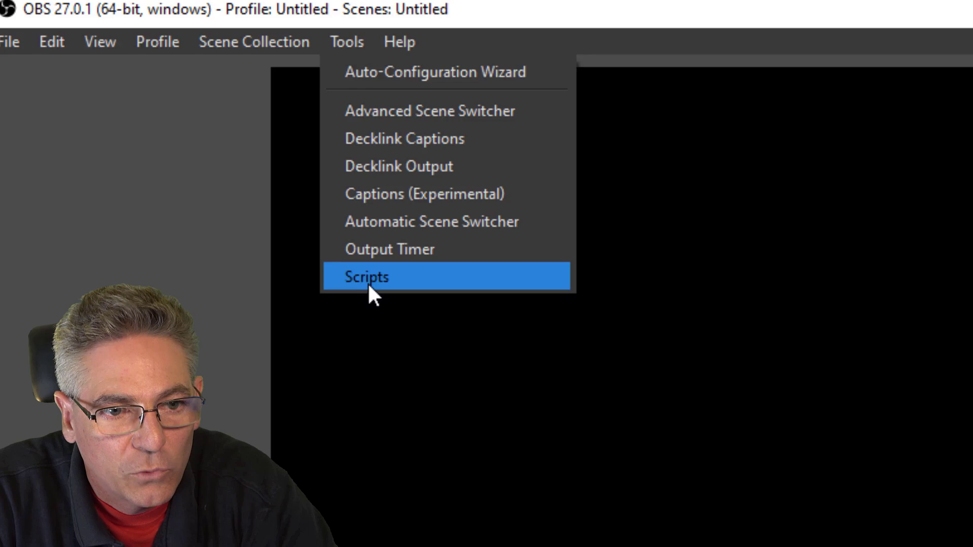
click(368, 283)
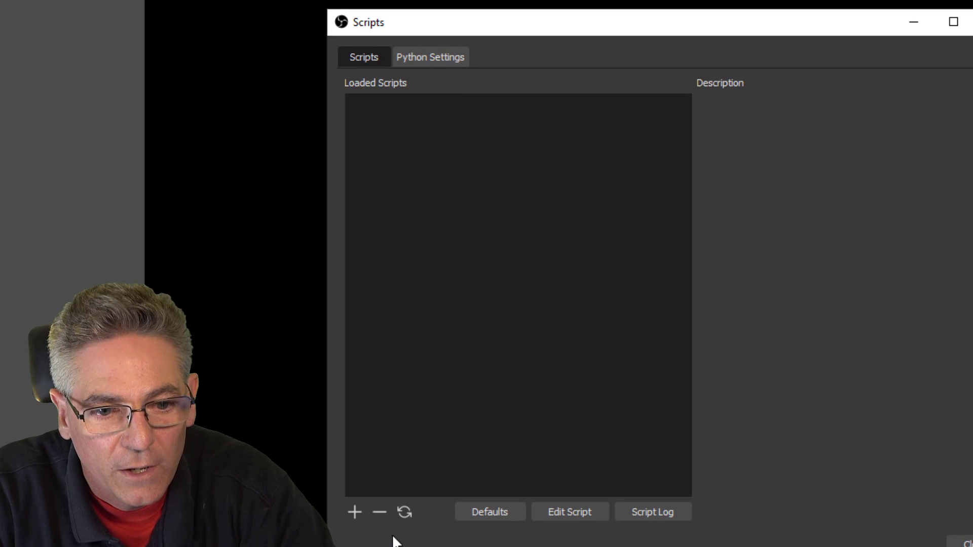
click(353, 513)
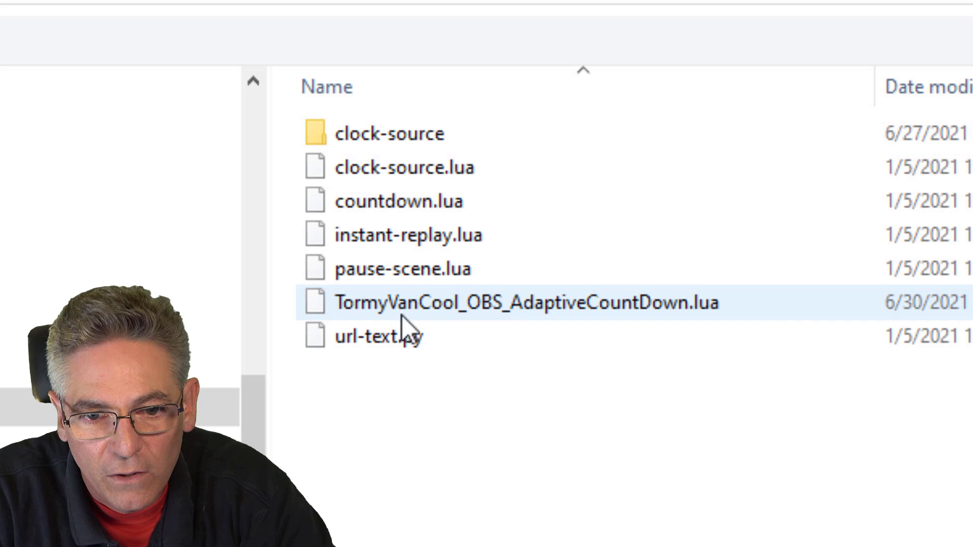
click(611, 306)
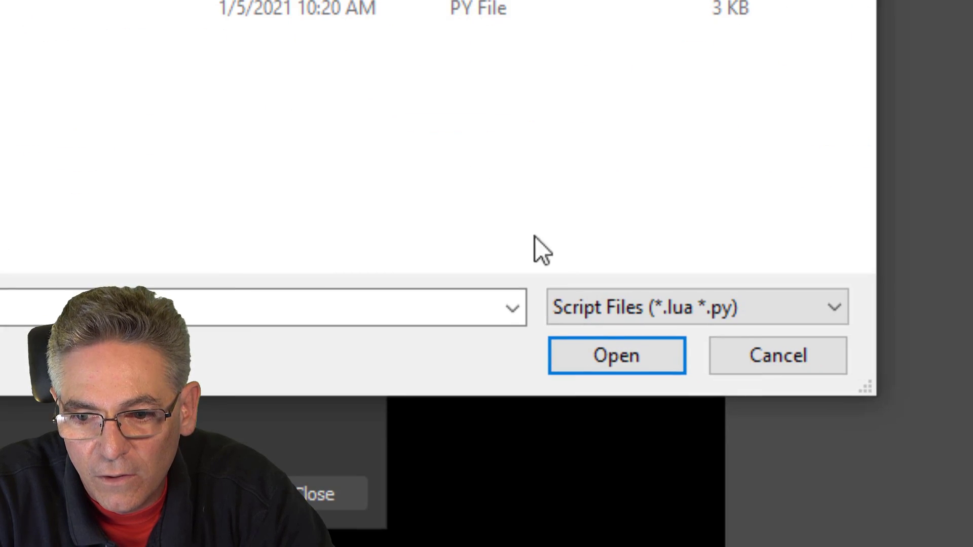
click(598, 345)
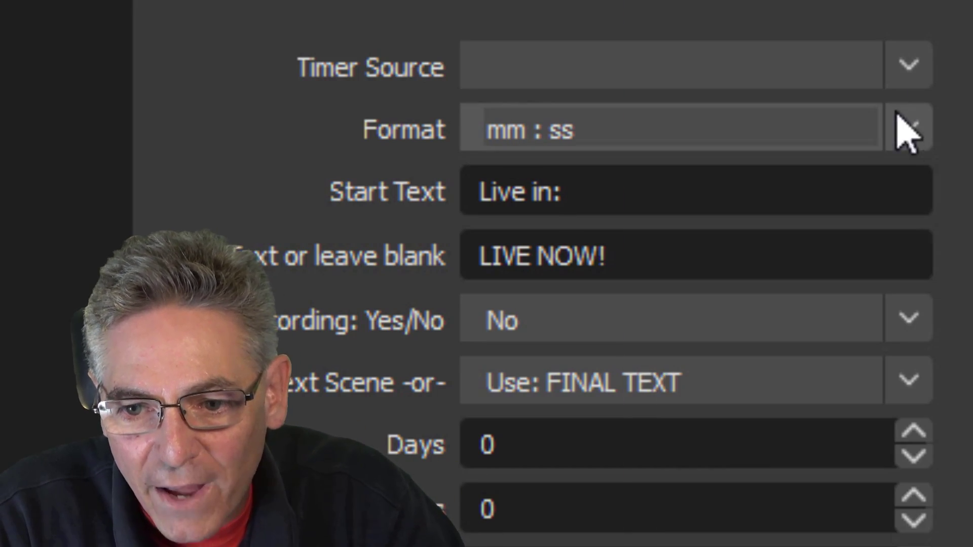
click(908, 132)
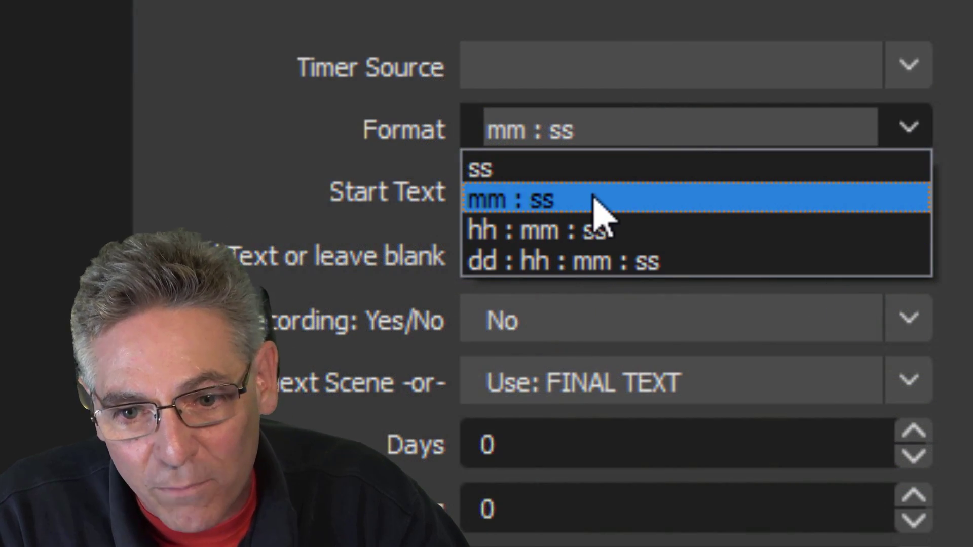
click(603, 200)
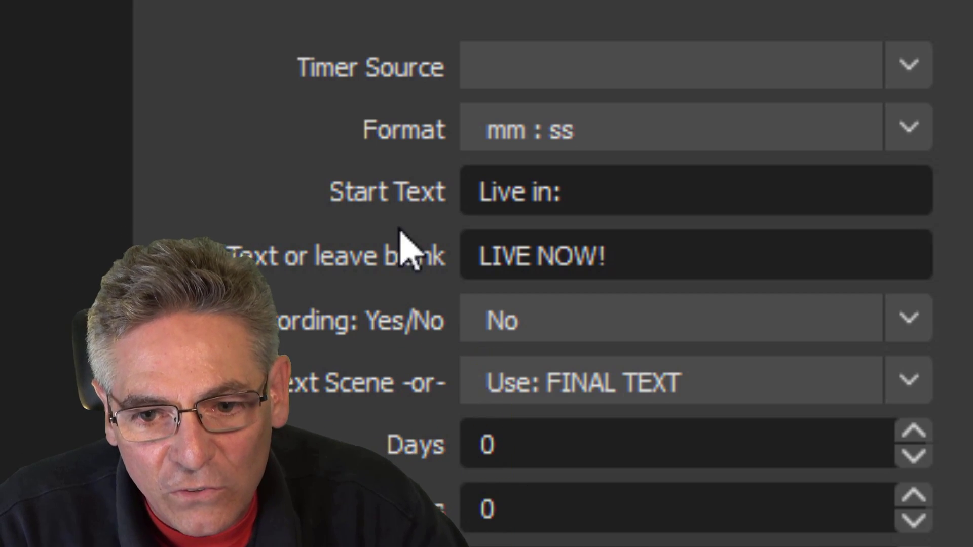
drag(606, 200, 414, 197)
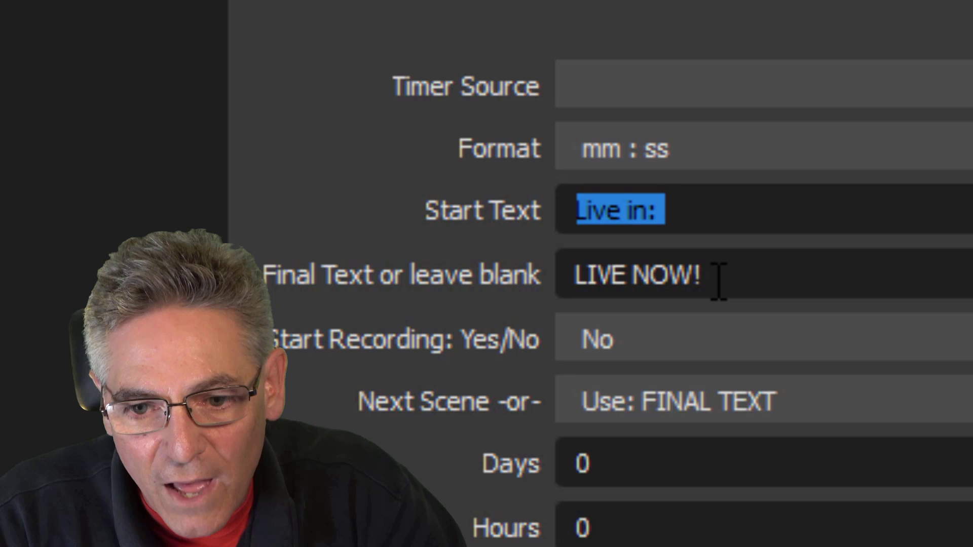
drag(623, 256, 470, 256)
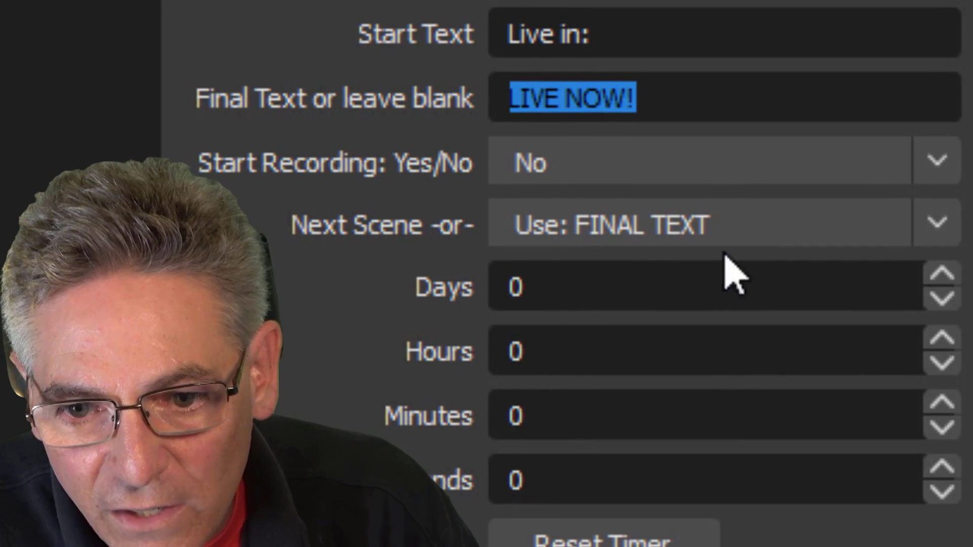
click(938, 221)
click(671, 93)
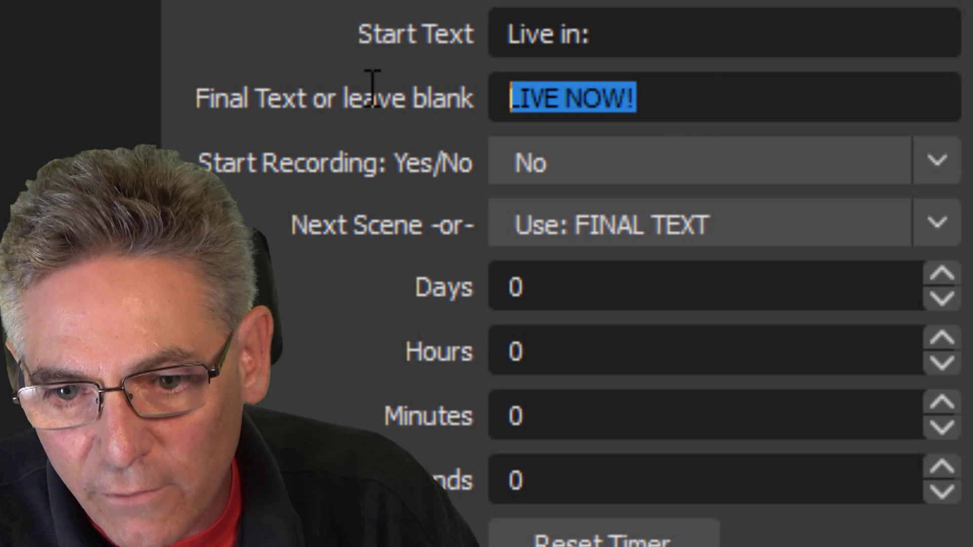
Step: Delete the 'LIVE NOW!' Final Text, leaving the field blank
key(BackSpace)
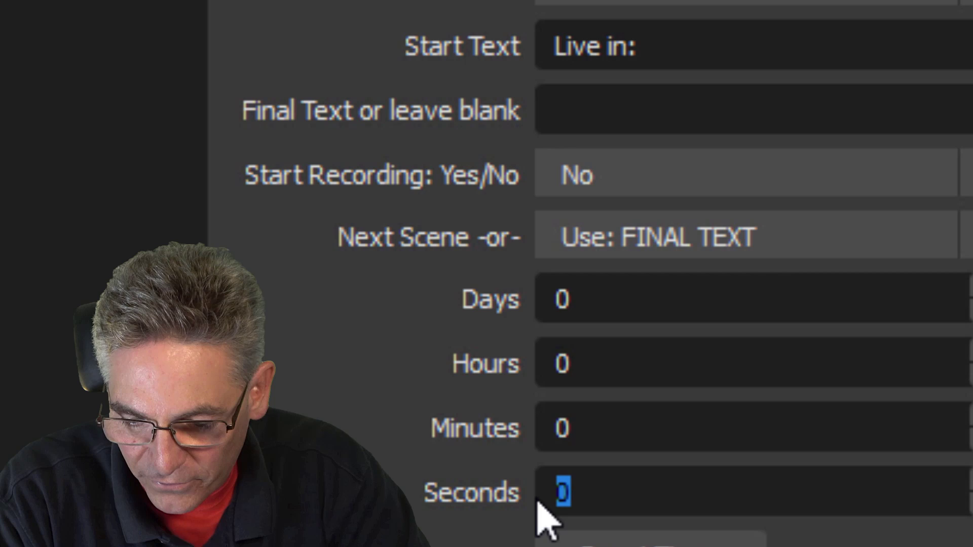
Step: Set the countdown to 5 seconds with the ss format
text(5)
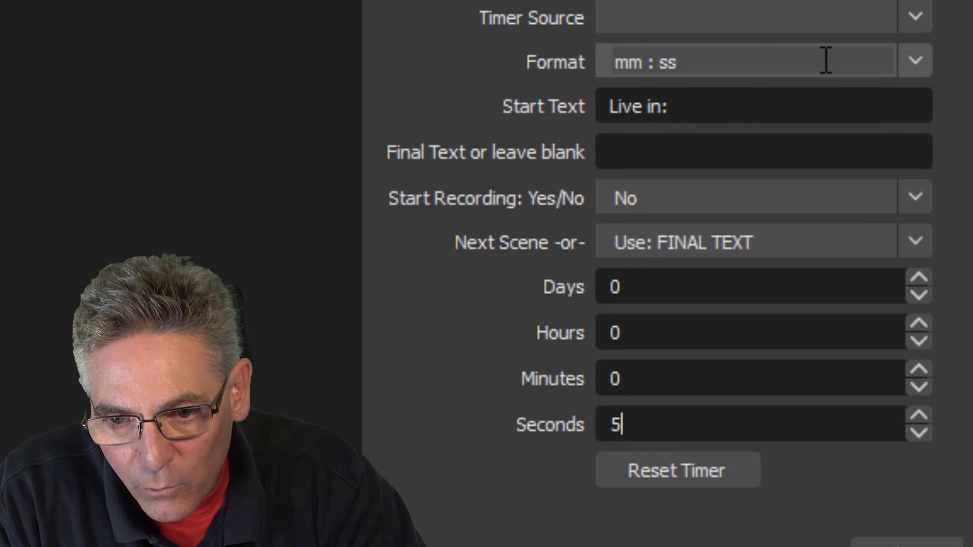
click(915, 62)
click(644, 91)
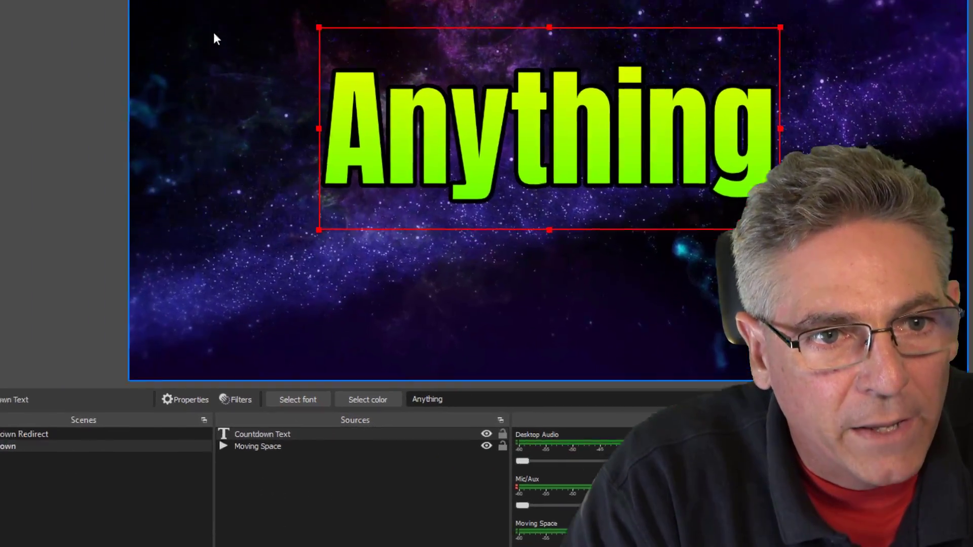
click(124, 51)
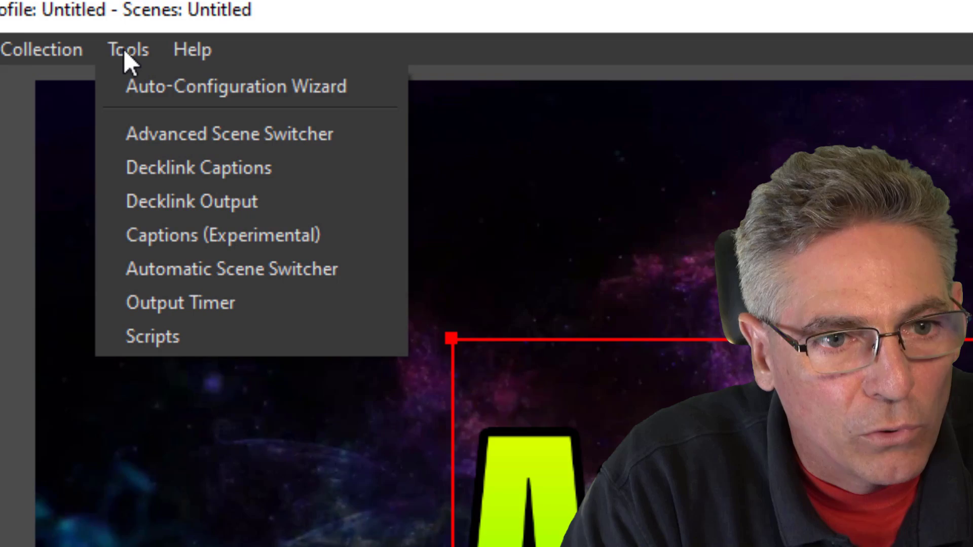
click(140, 334)
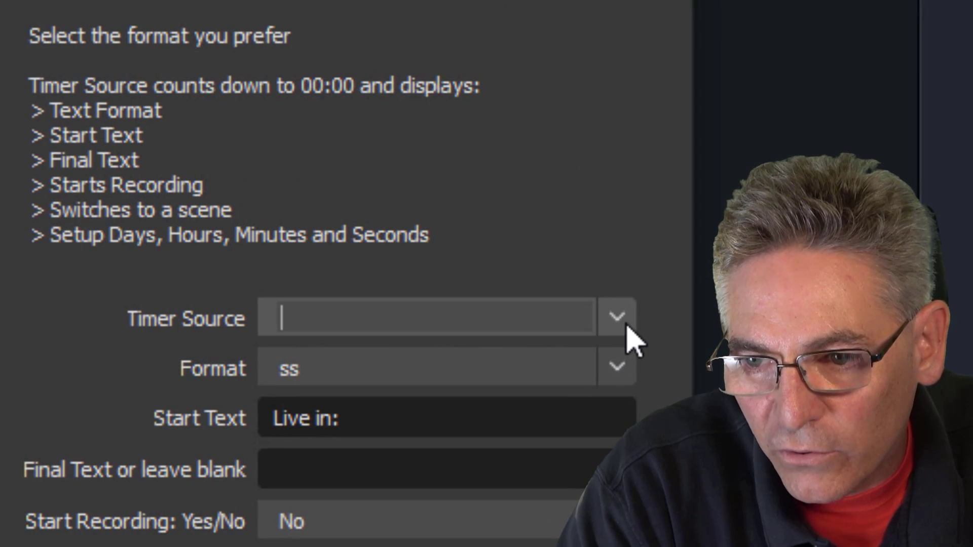
click(626, 327)
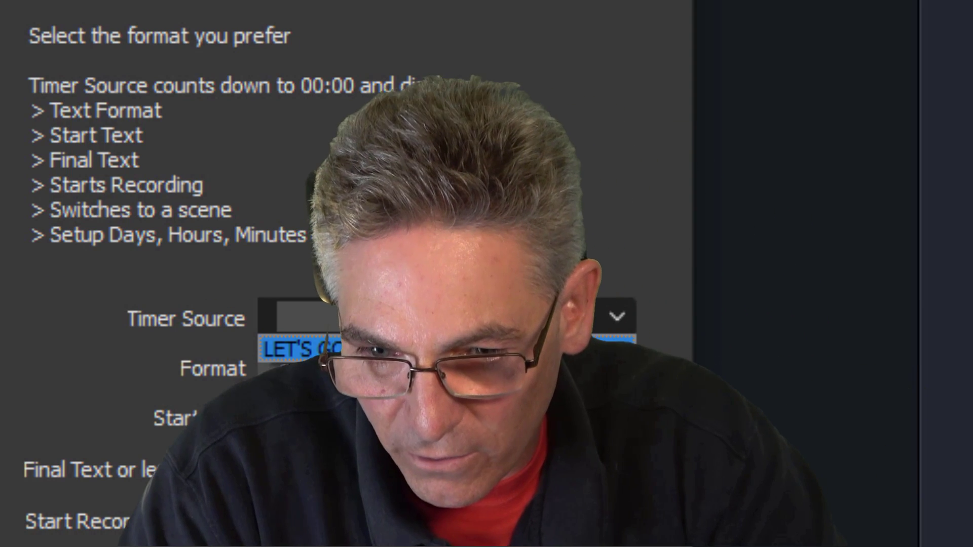
key(Escape)
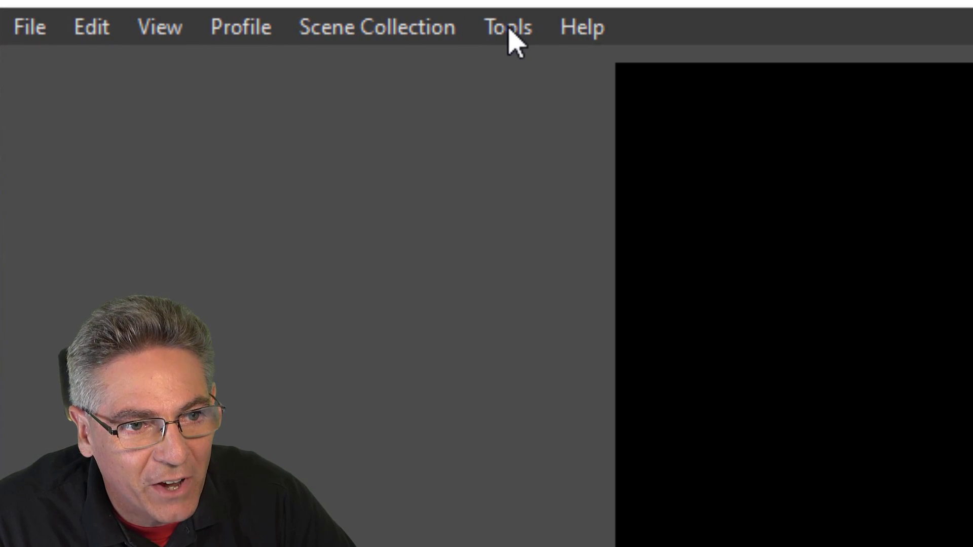
Step: Reopen the countdown script, set Timer Source to Countdown Text, and begin editing the Start Text
click(509, 30)
click(536, 362)
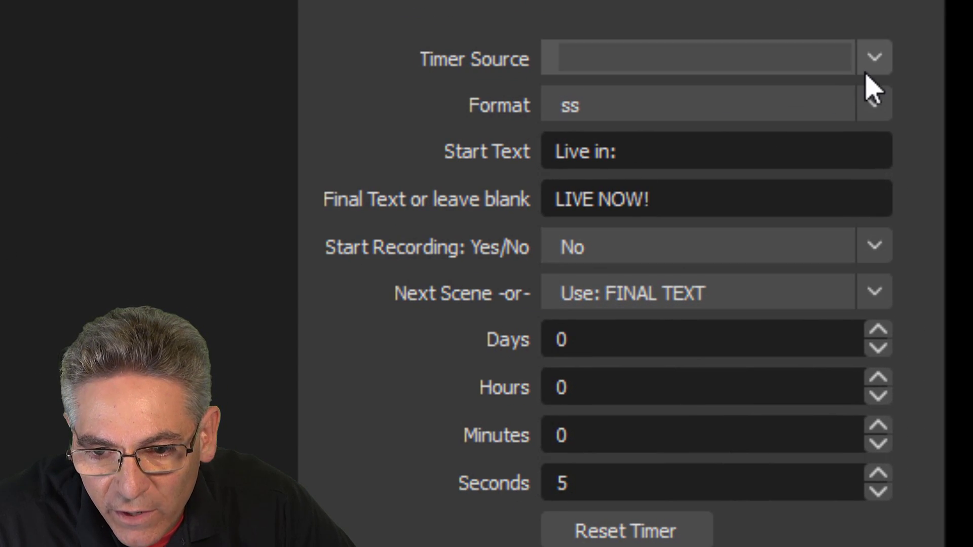
click(877, 58)
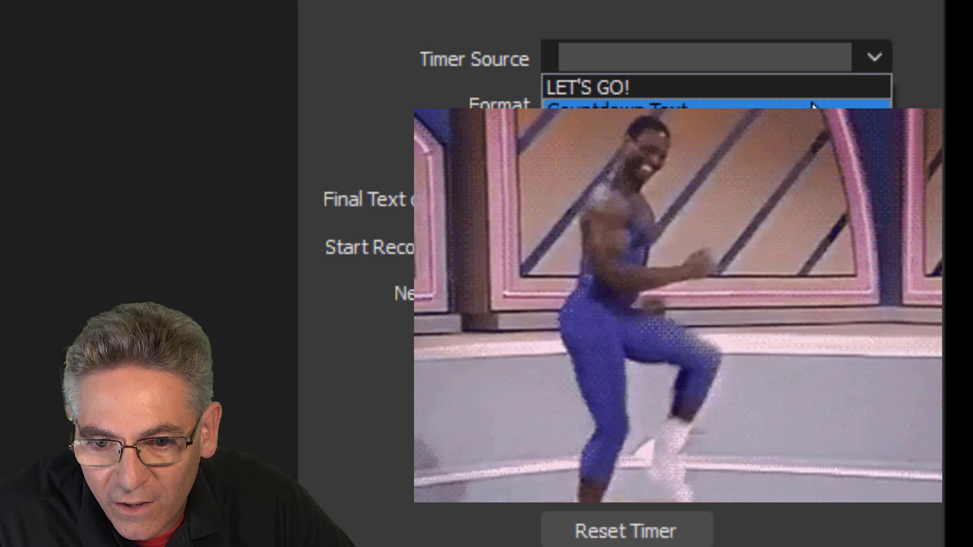
click(811, 105)
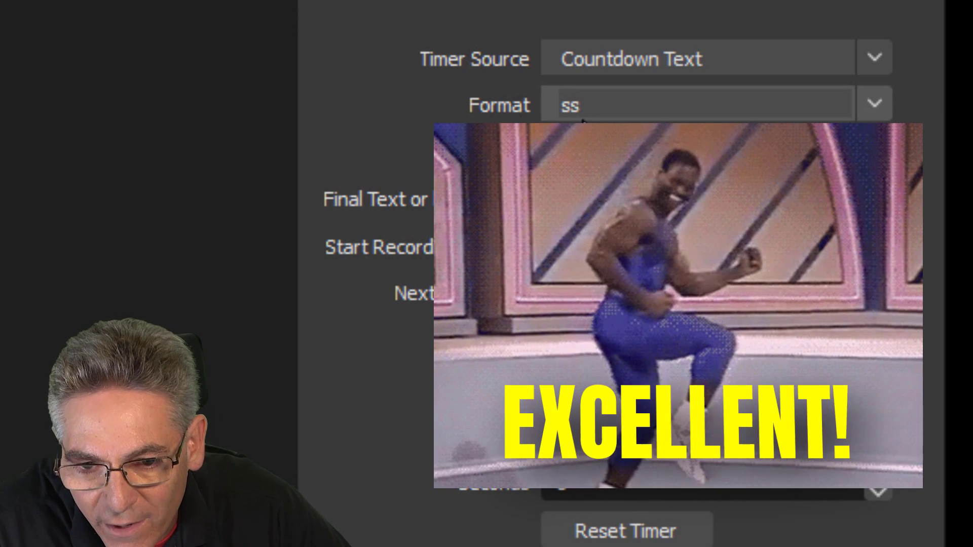
click(557, 152)
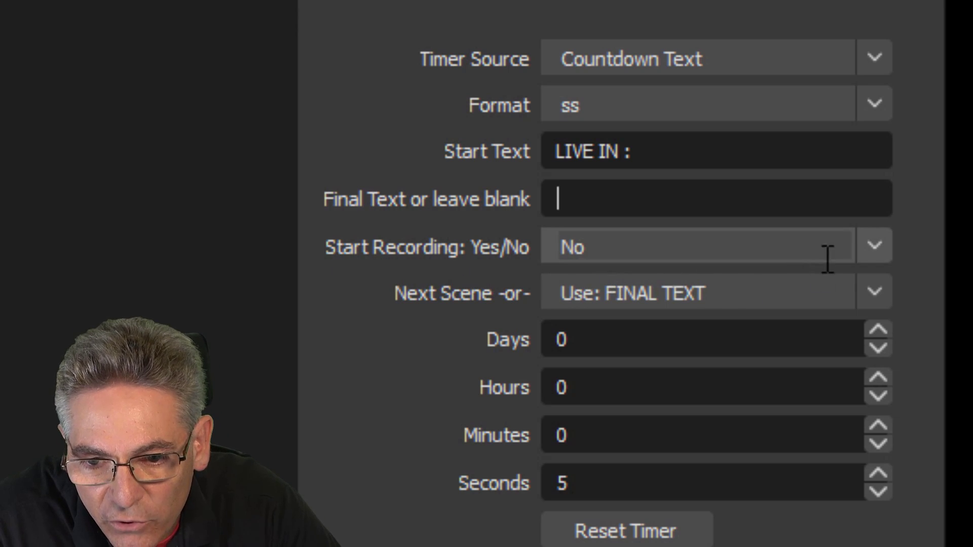
Step: Set Start Recording to Yes and Next Scene to Countdown Redirect
click(870, 247)
click(760, 277)
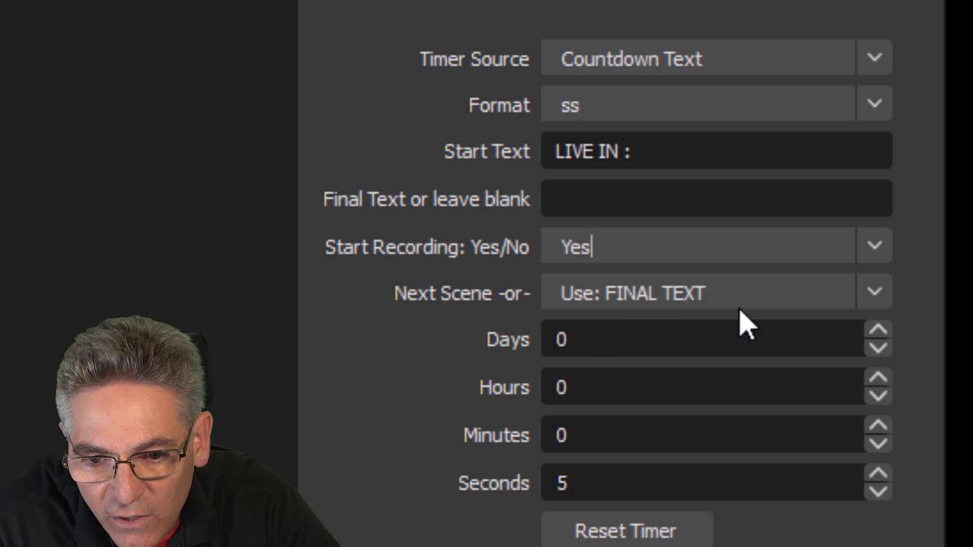
click(871, 296)
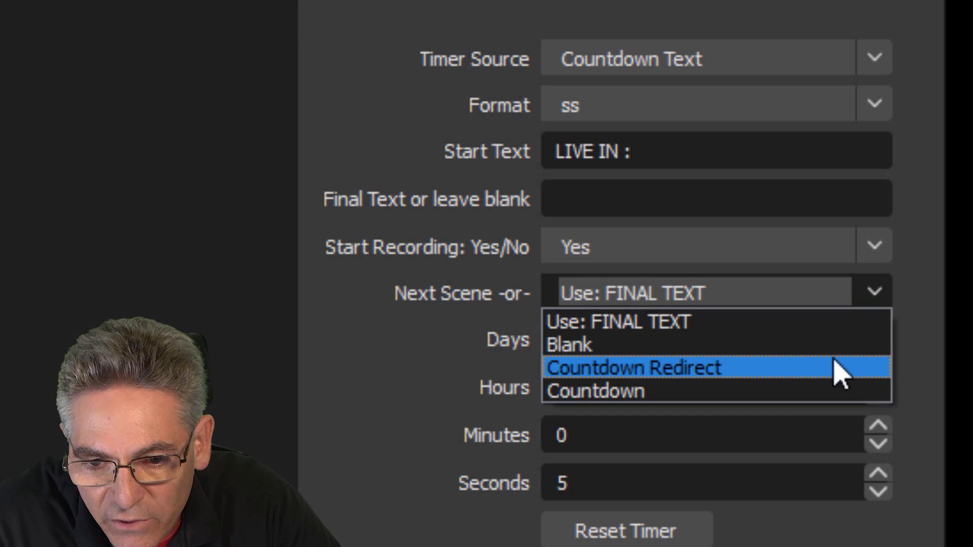
click(839, 368)
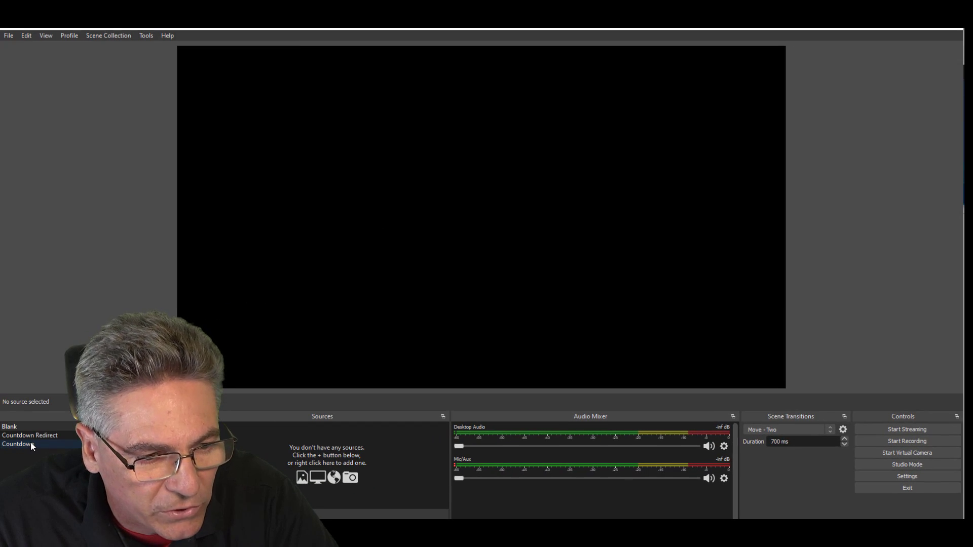
Step: Run the LIVE IN countdown from the Countdown scene twice, then nudge the countdown text right
click(30, 442)
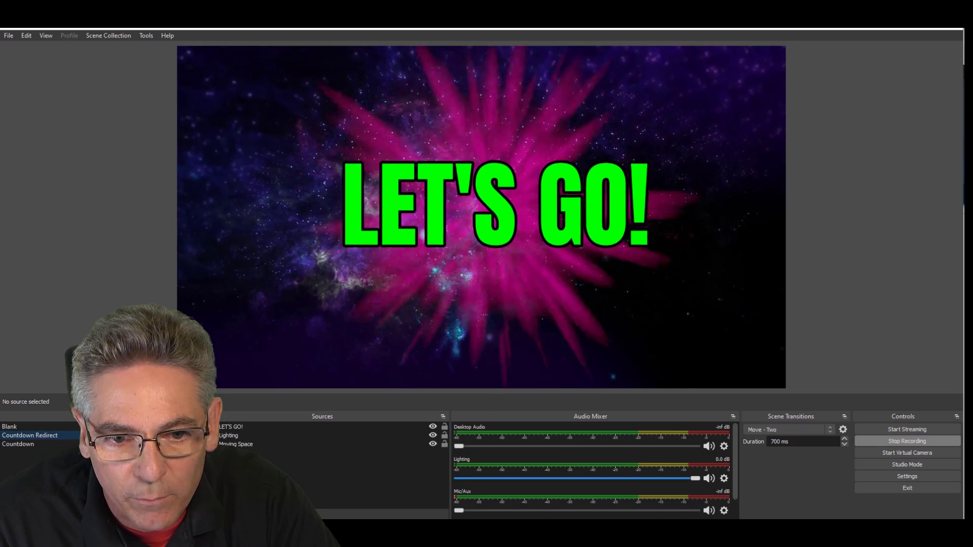
click(30, 444)
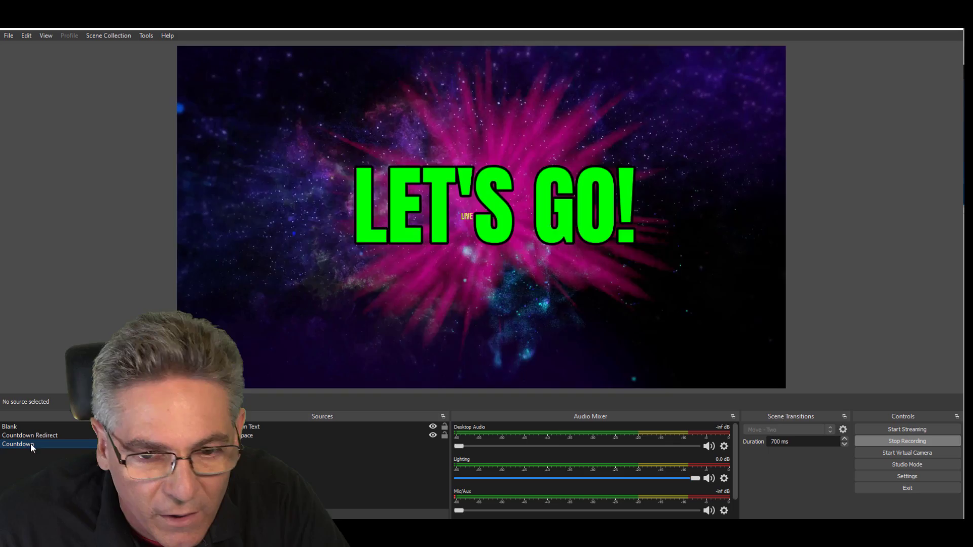
click(444, 221)
drag(444, 221, 494, 223)
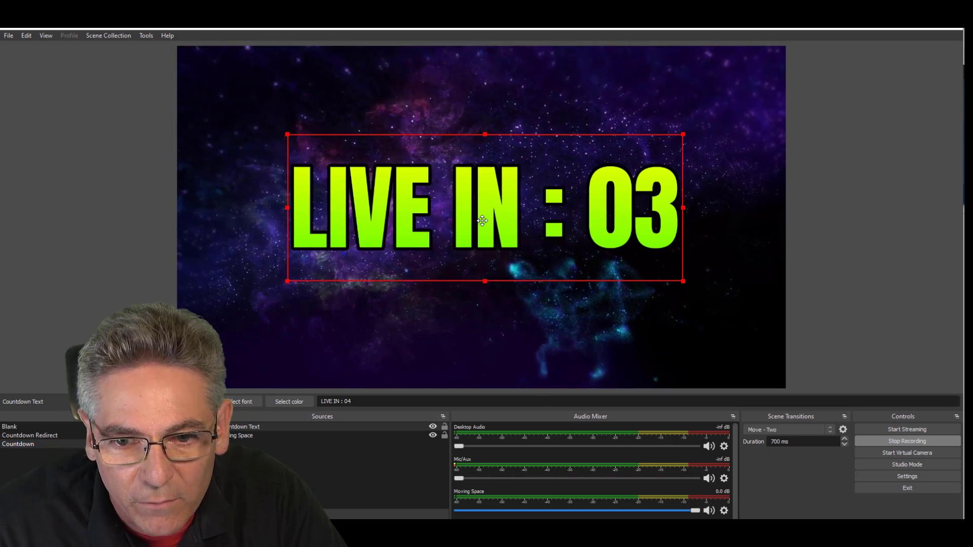